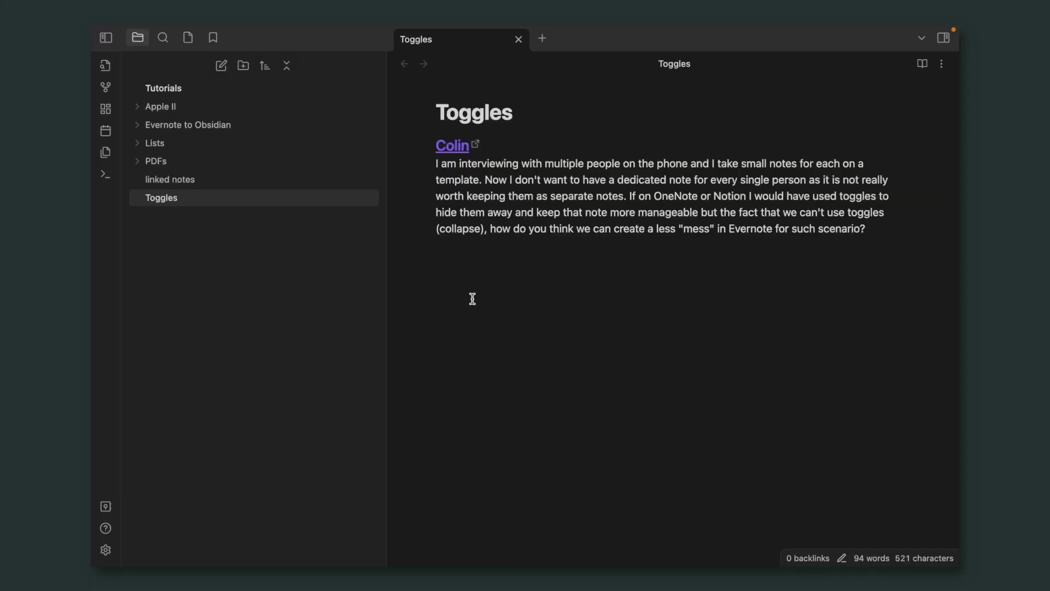
- Collapse and re-expand the Colin section, then scroll through the Interviews notebook's seven notes
click(427, 146)
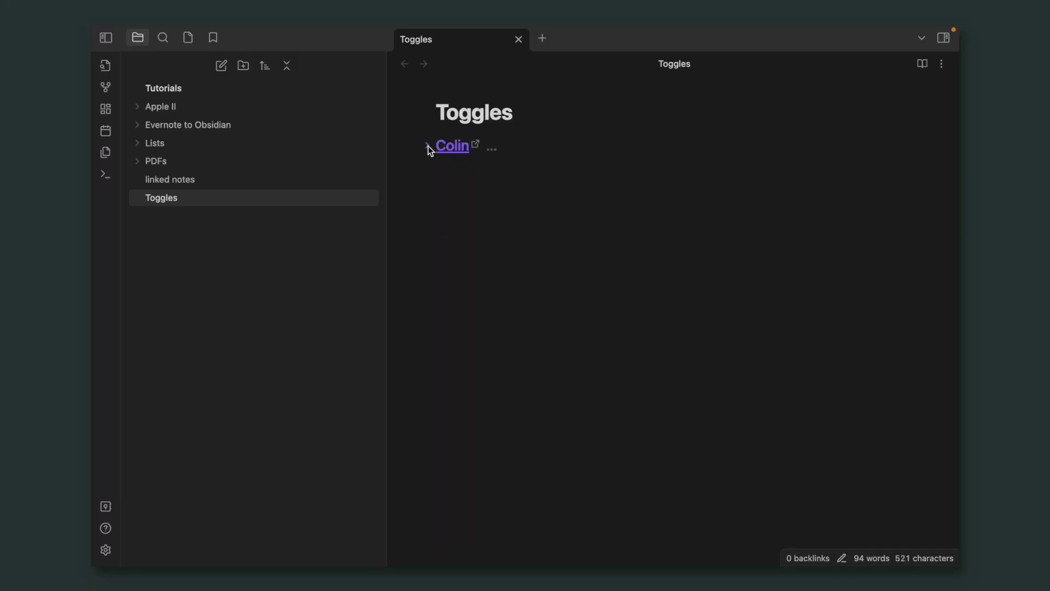
click(427, 145)
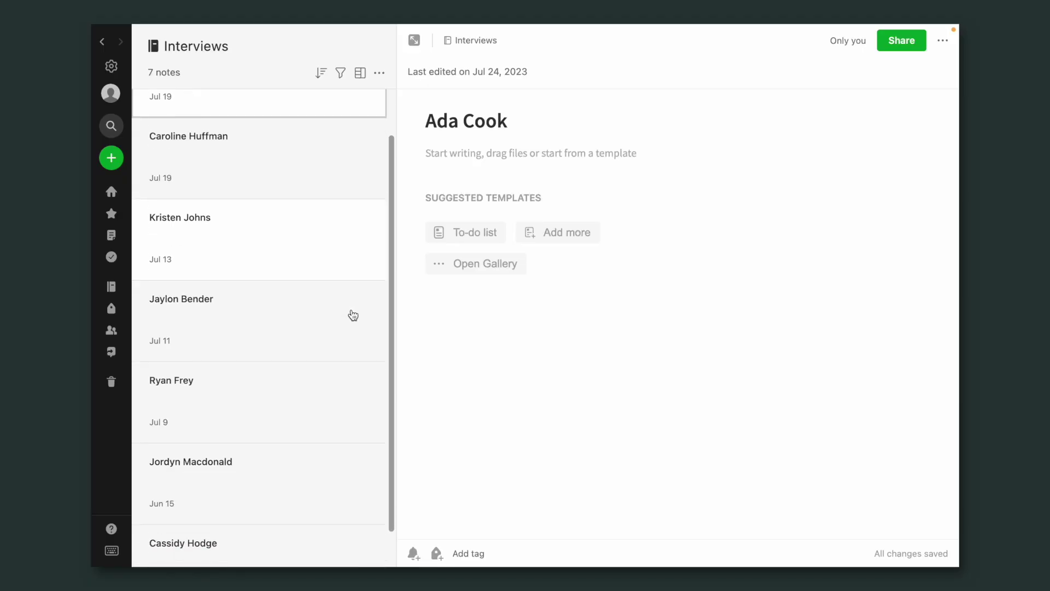
scroll(353, 315, down, 1)
scroll(353, 315, up, 2)
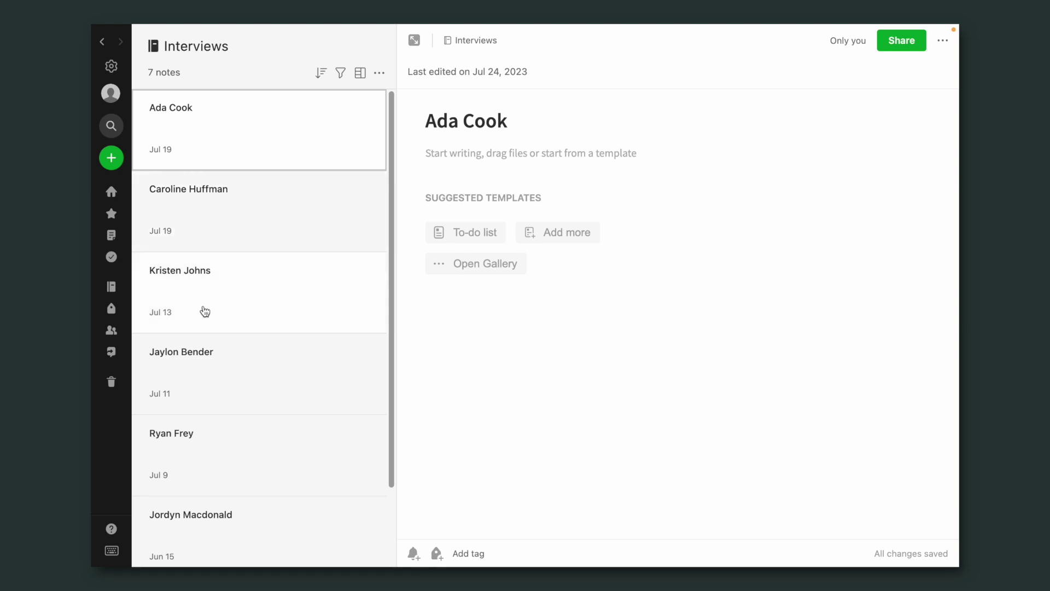
- Change the Interviews note list view from cards to Side list
scroll(205, 402, down, 3)
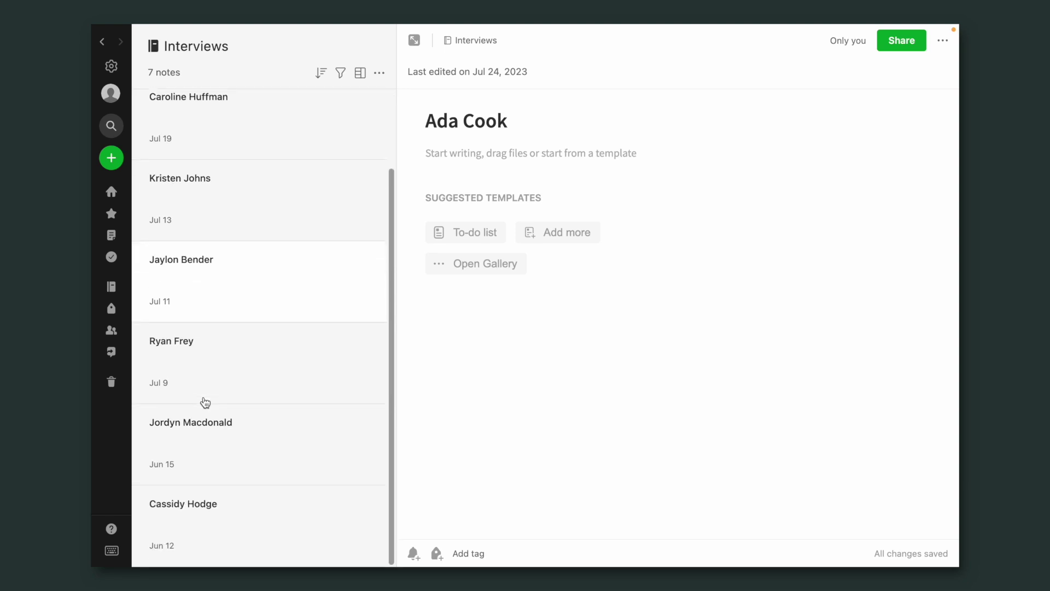
scroll(205, 403, up, 3)
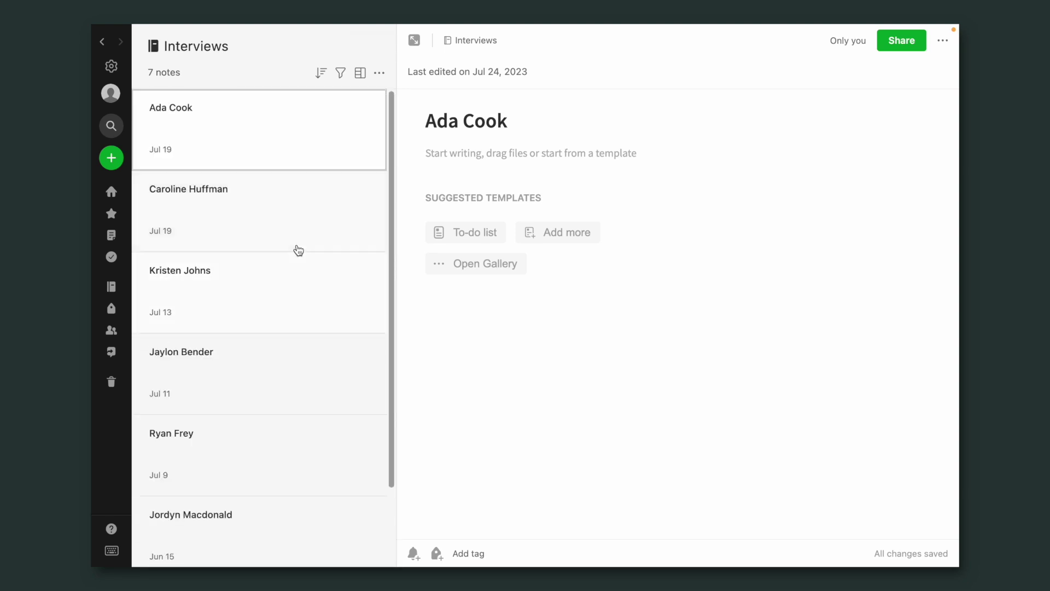
click(360, 73)
click(387, 128)
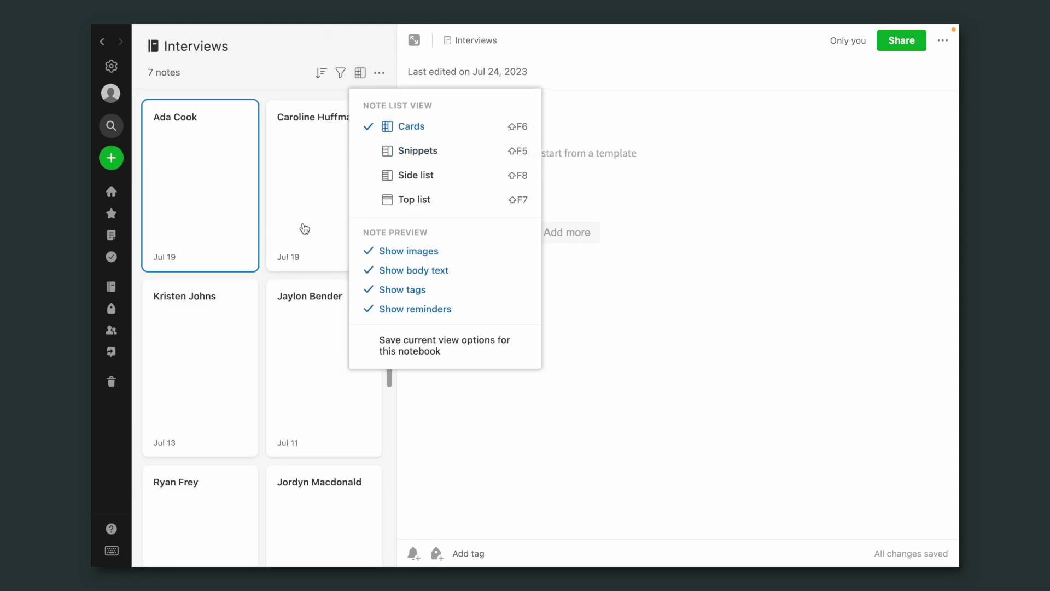
click(449, 181)
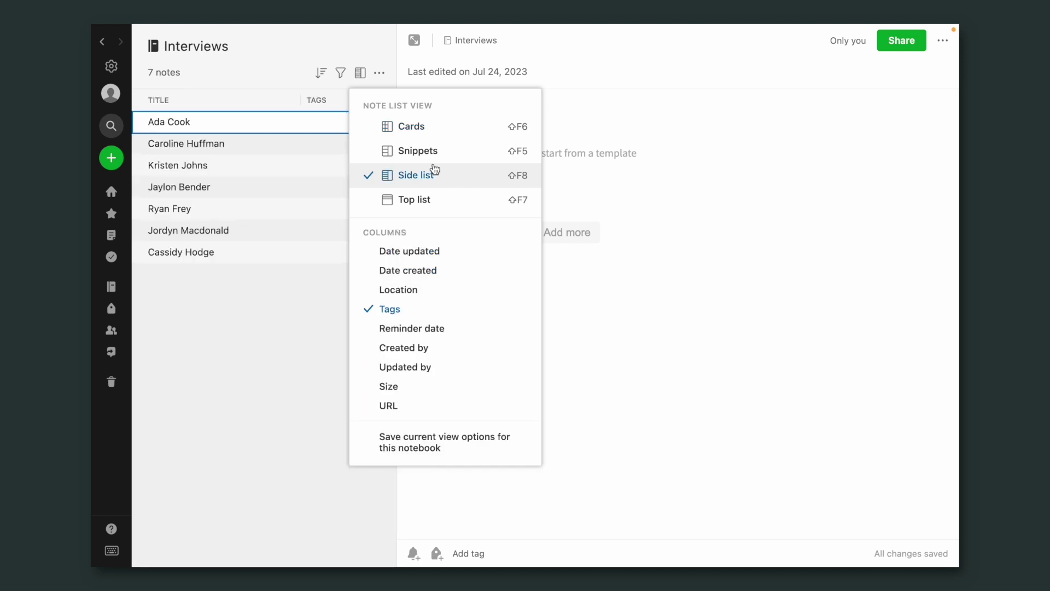
click(281, 46)
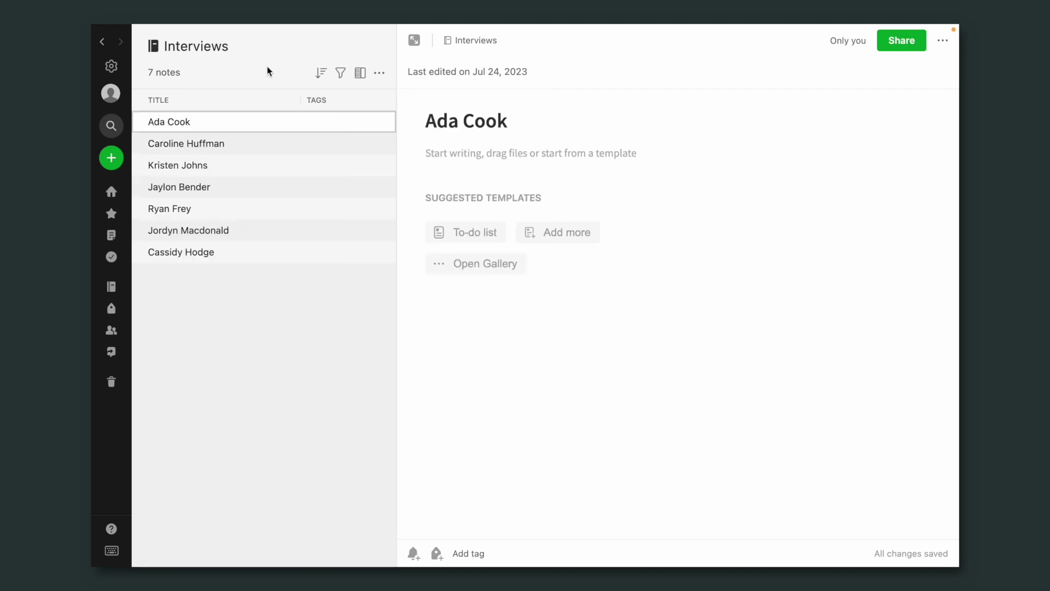
- Add the Date Created column to the list and narrow the Title column
right_click(254, 102)
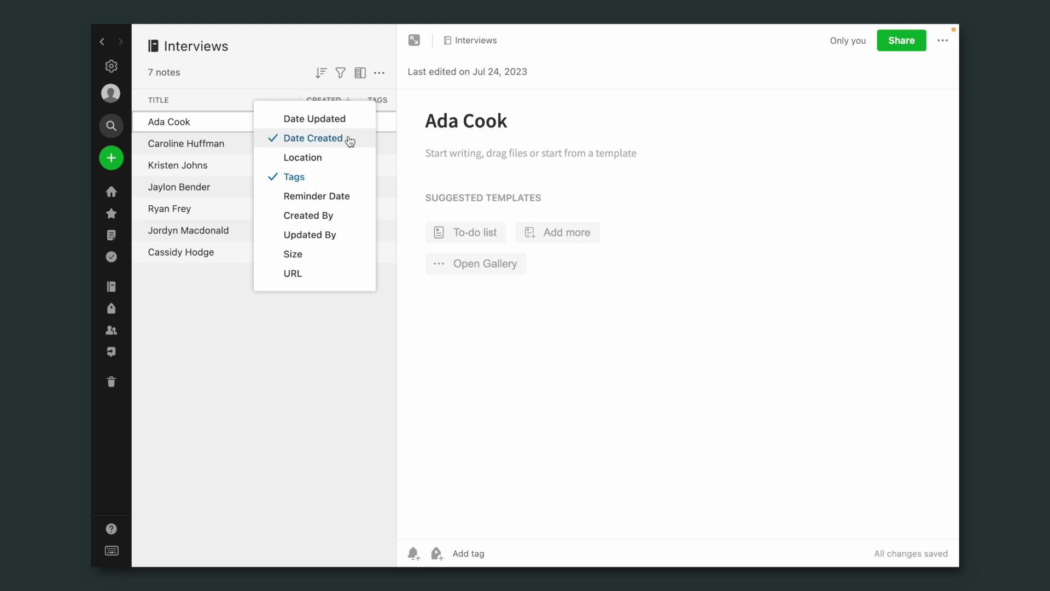
click(254, 328)
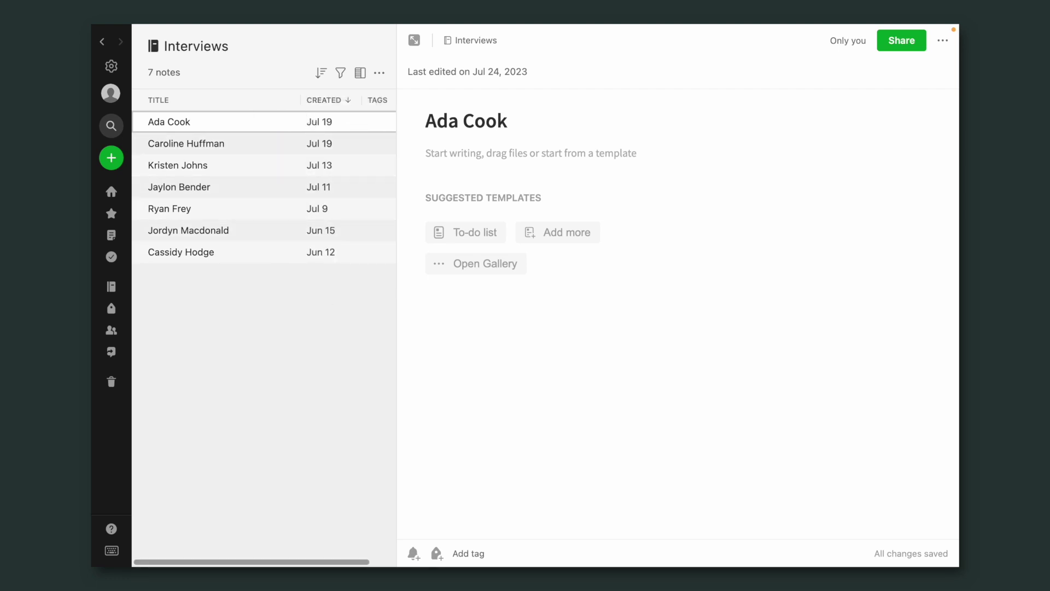
drag(298, 101, 255, 100)
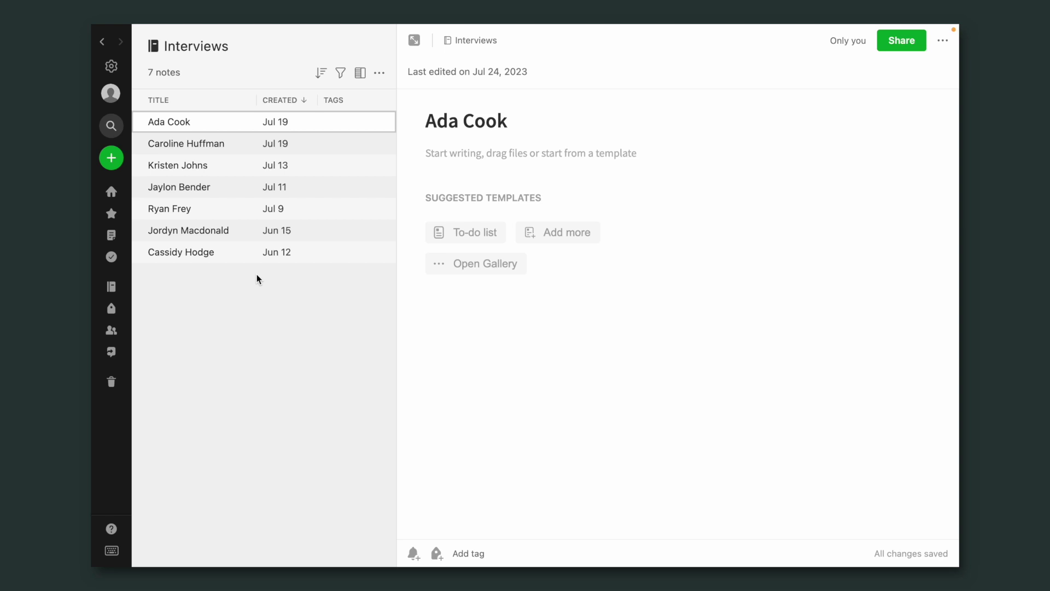
click(321, 73)
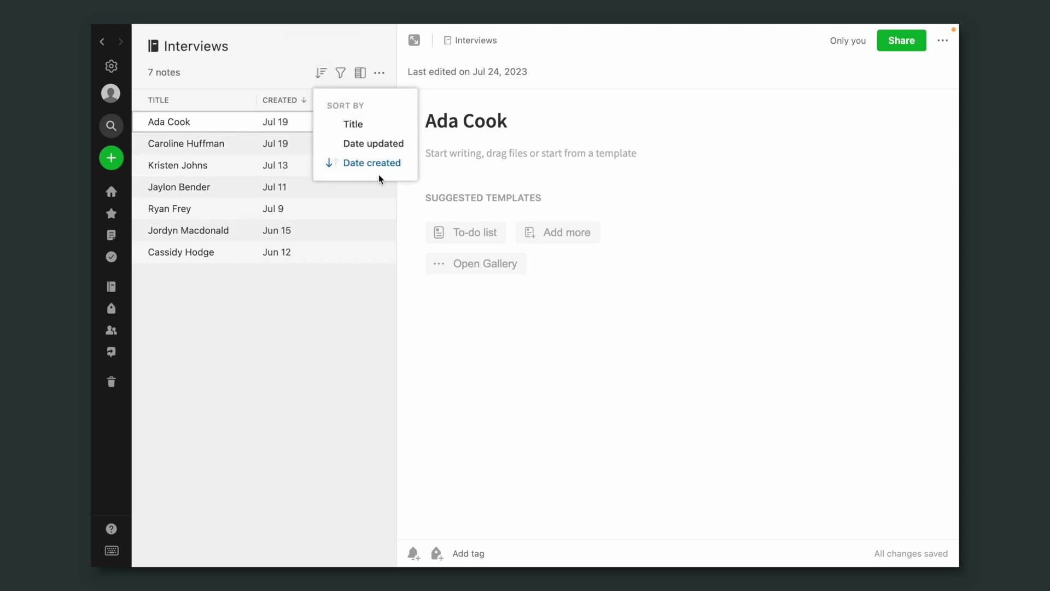
- Switch the notes back to snippets and group them by month created
click(260, 378)
click(360, 73)
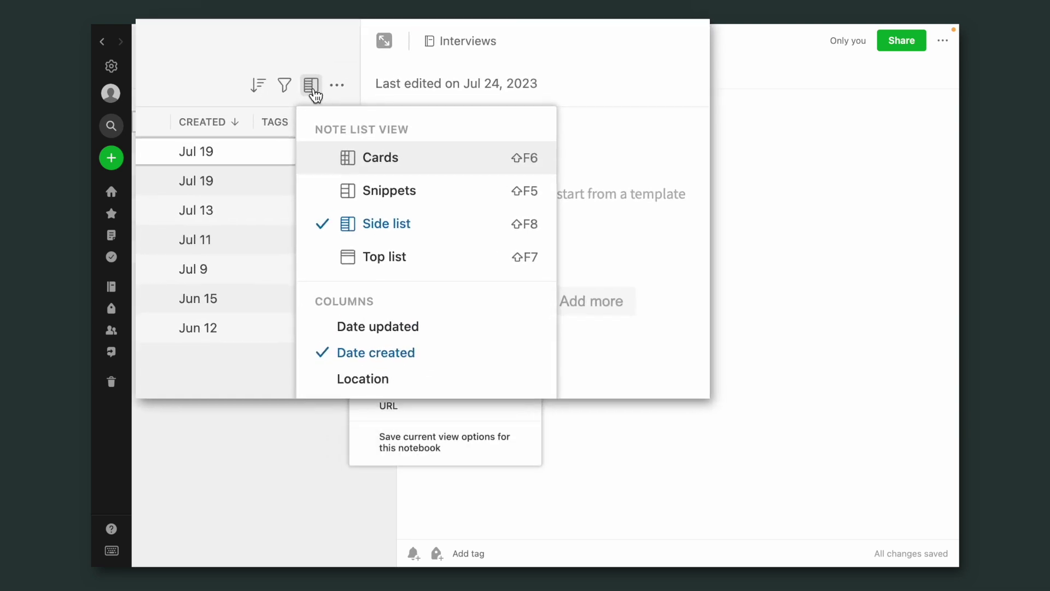
click(361, 193)
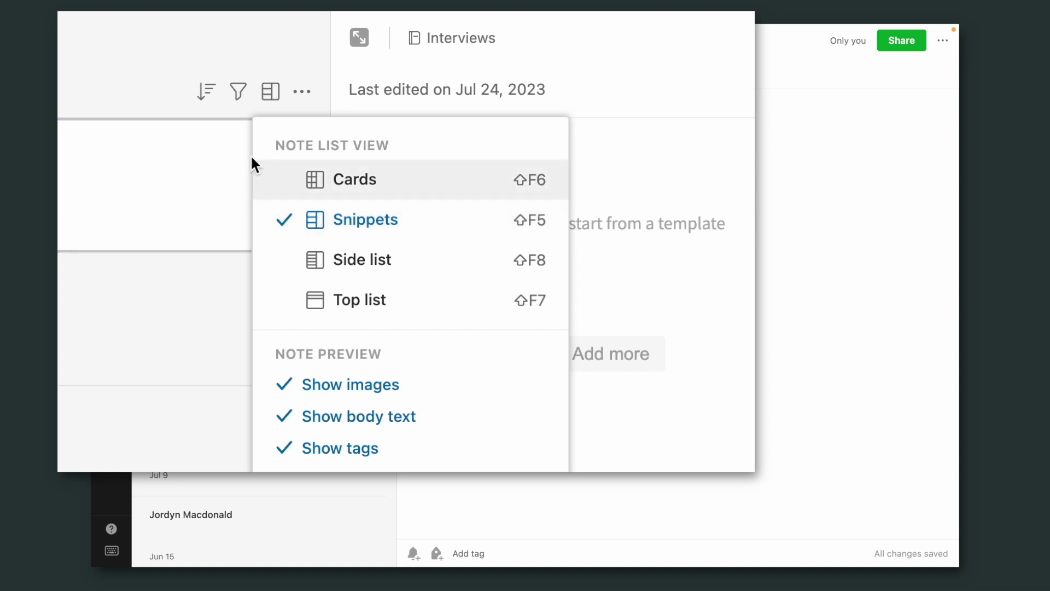
click(210, 94)
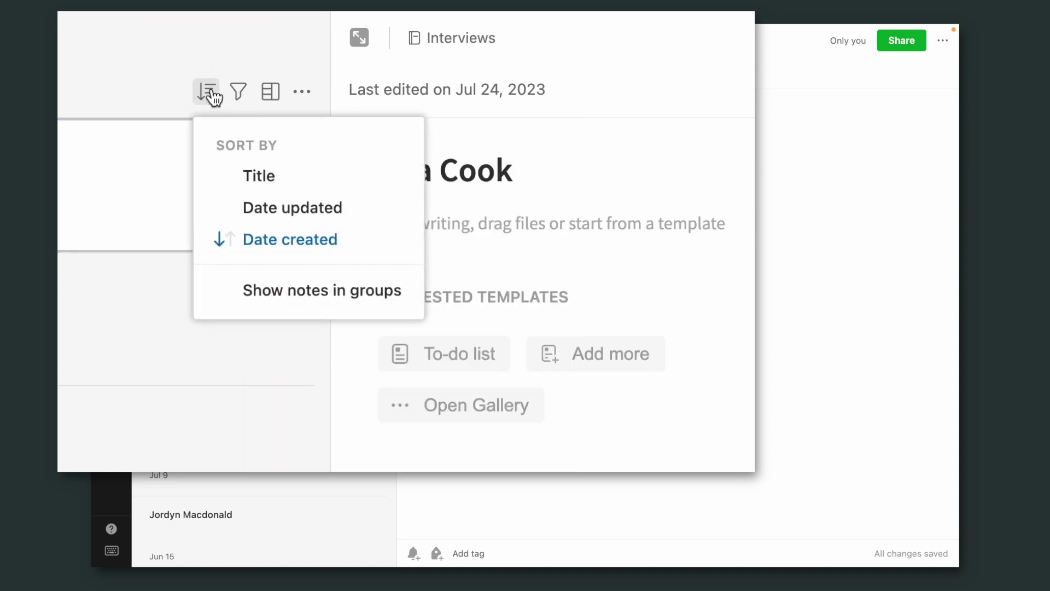
click(295, 290)
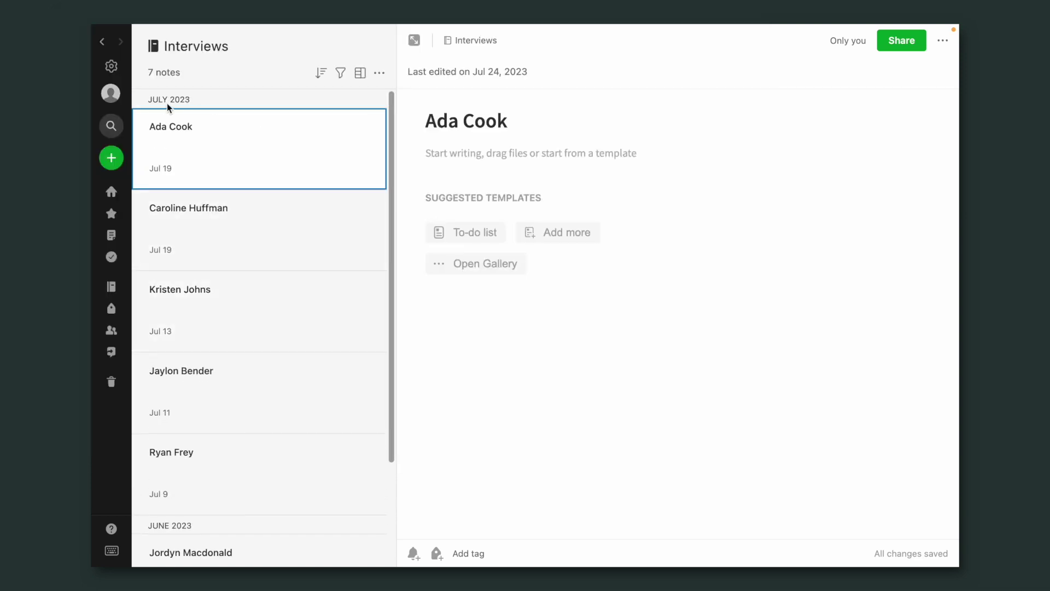
- Show the grouped Interviews notes in the side-list table view
scroll(236, 319, down, 3)
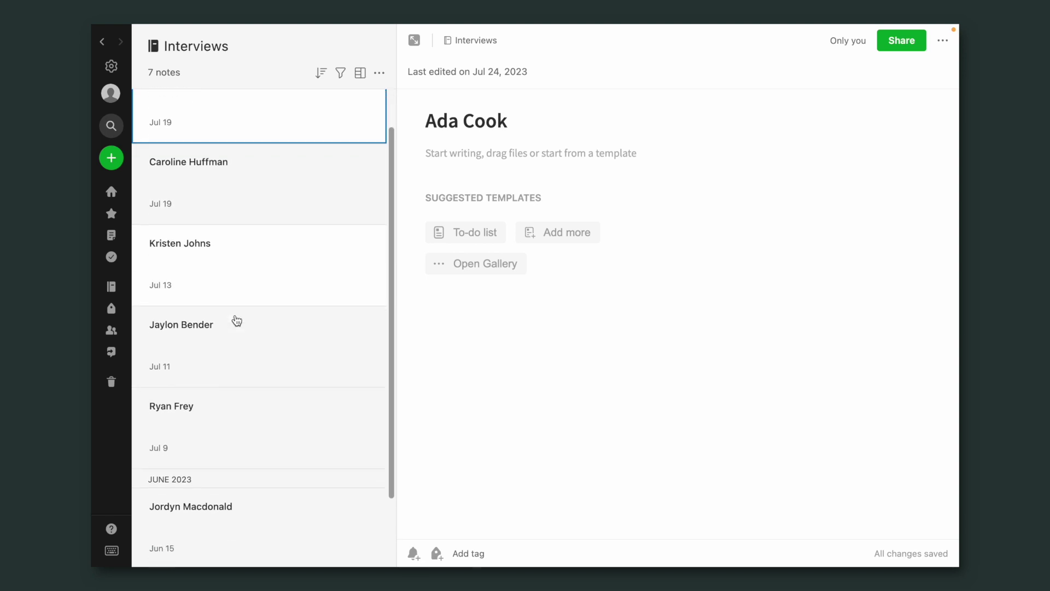
scroll(236, 320, down, 1)
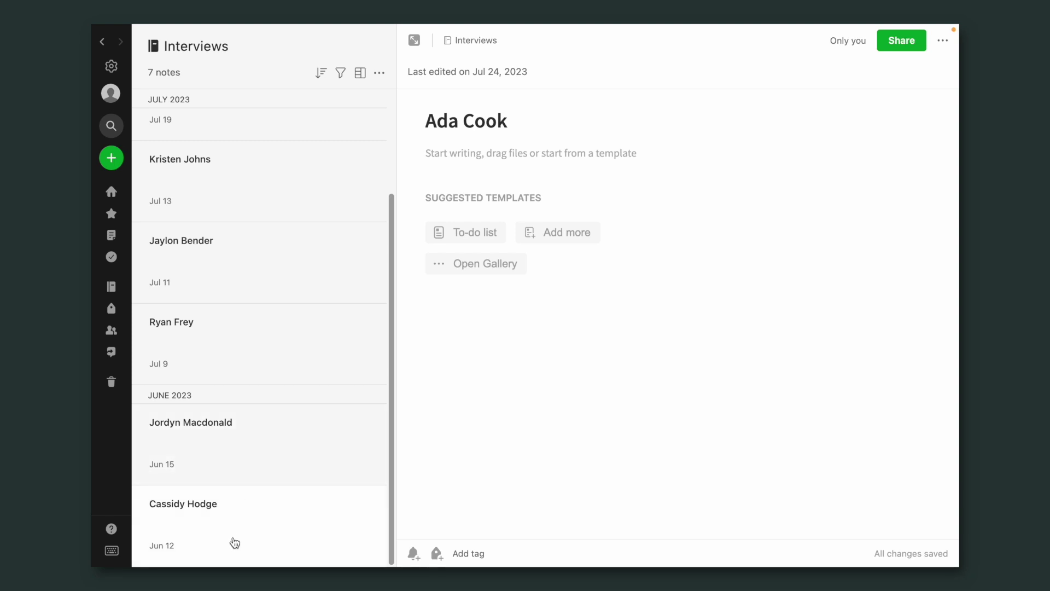
click(360, 74)
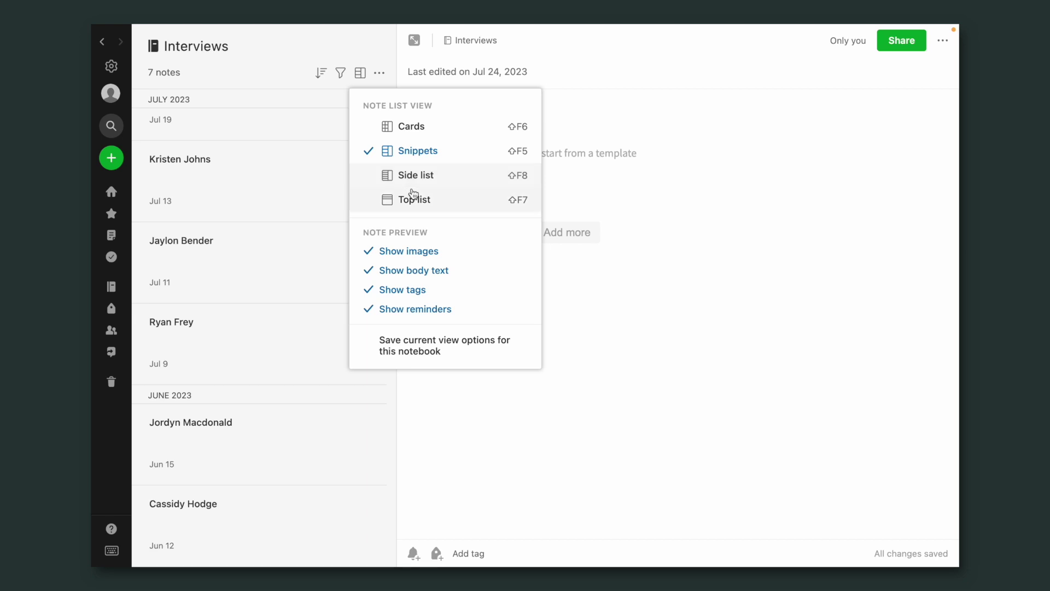
click(425, 184)
click(266, 358)
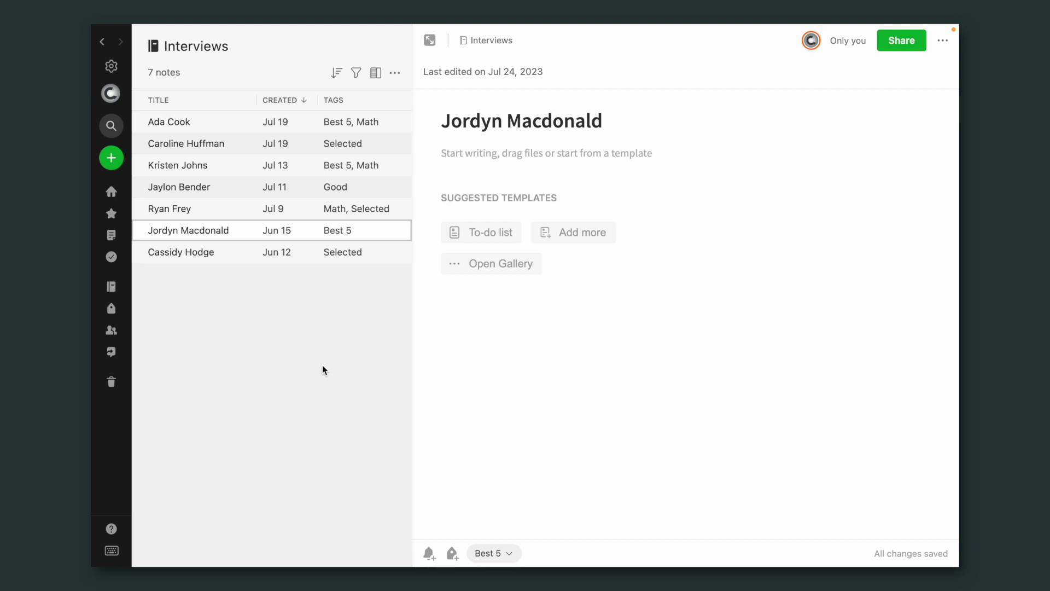
click(356, 77)
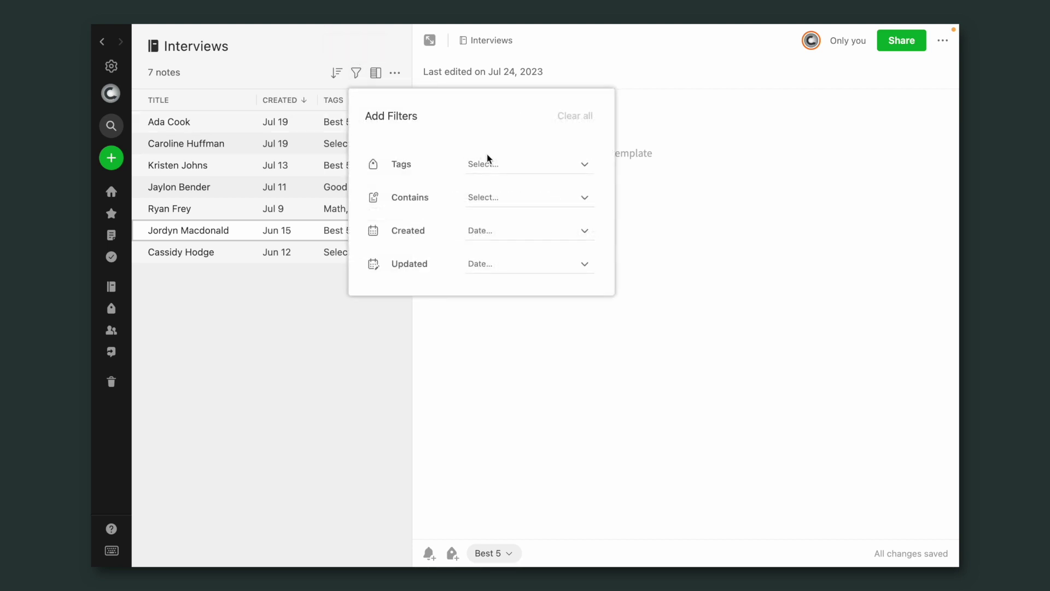
text(best)
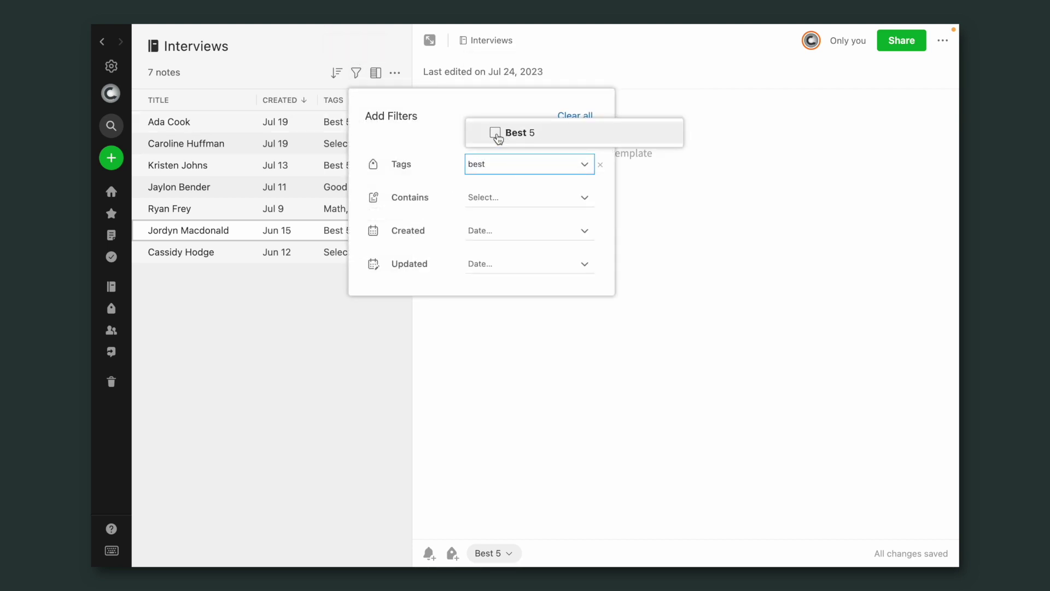
click(498, 133)
click(303, 309)
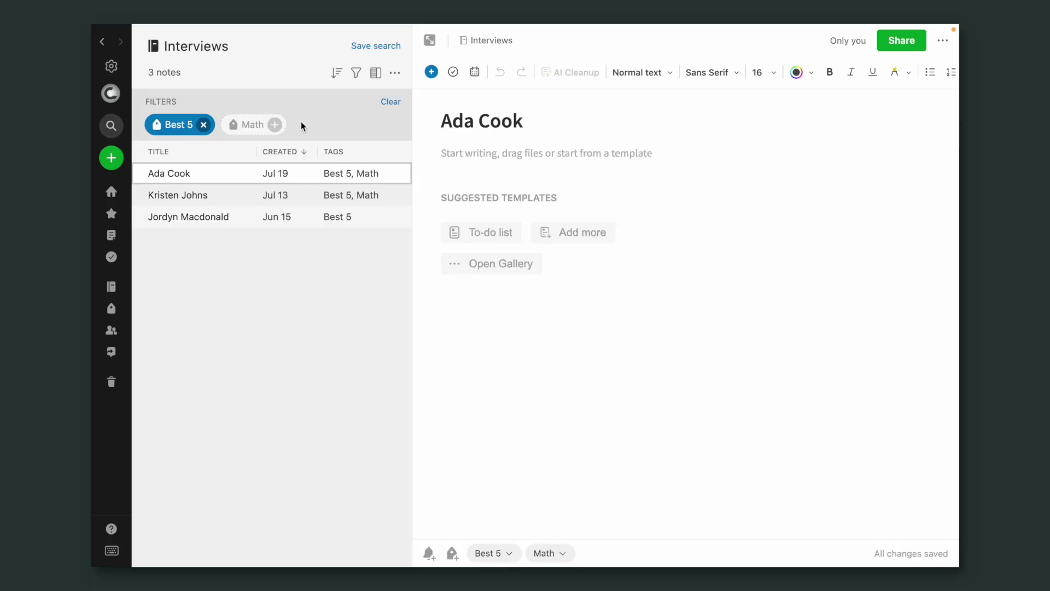
click(275, 125)
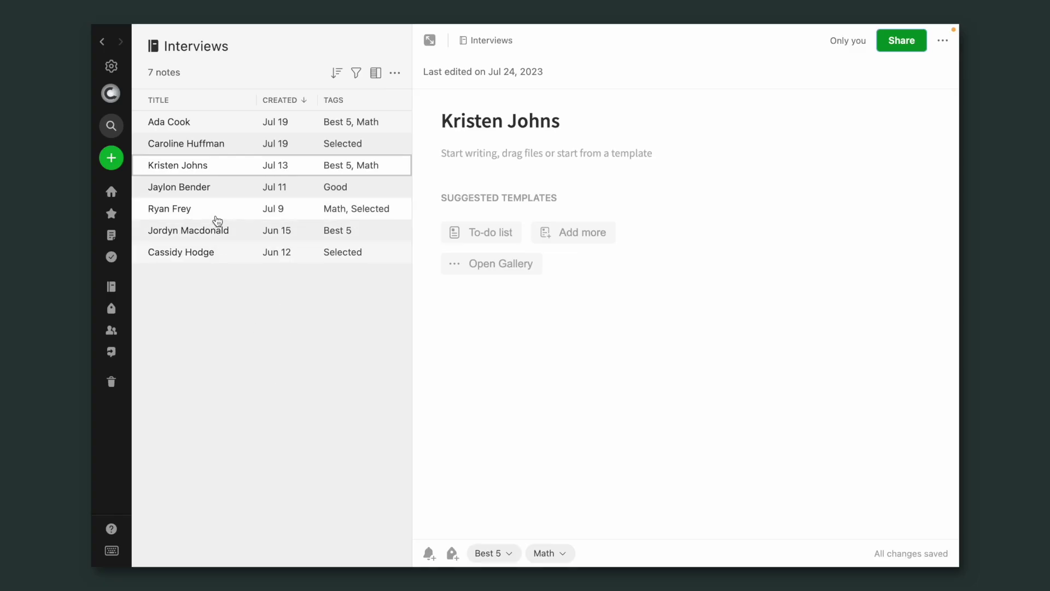
- Open the Ryan Frey note, view and dismiss its sharing dialog, then add a blank note
click(228, 213)
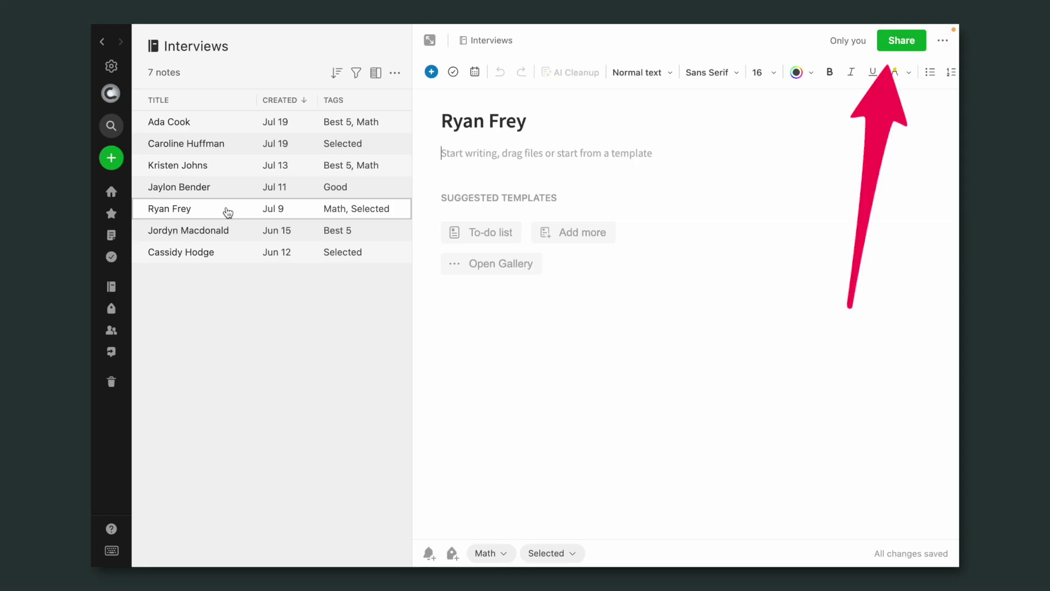
click(890, 53)
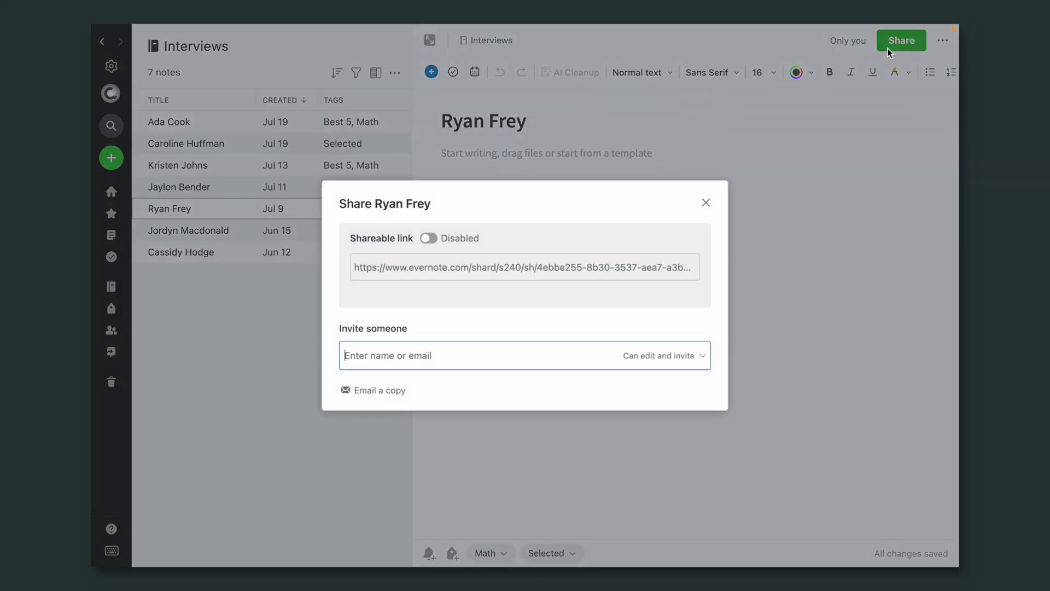
click(705, 205)
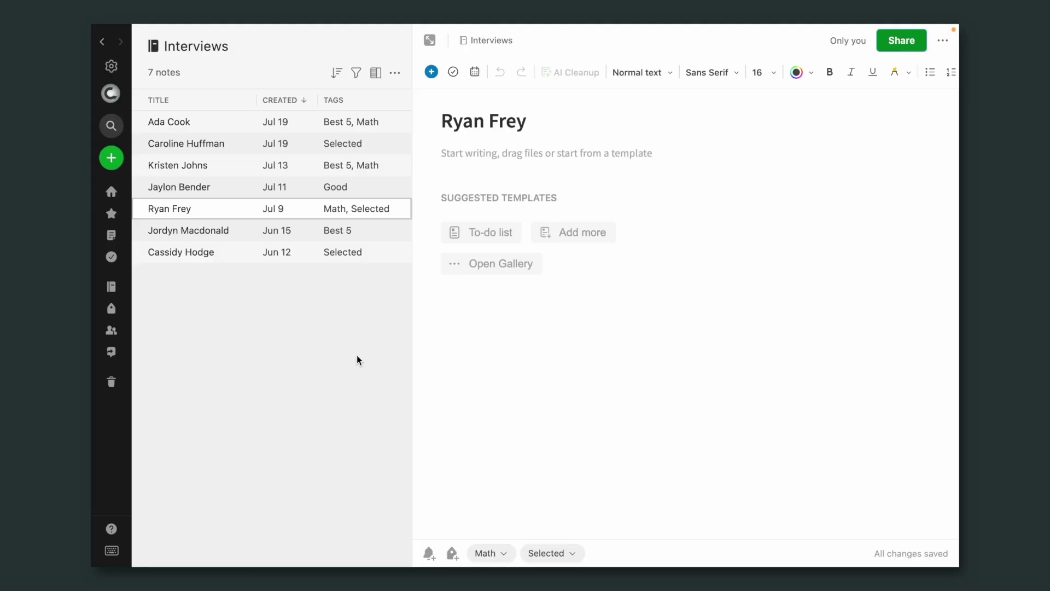
click(113, 158)
click(142, 157)
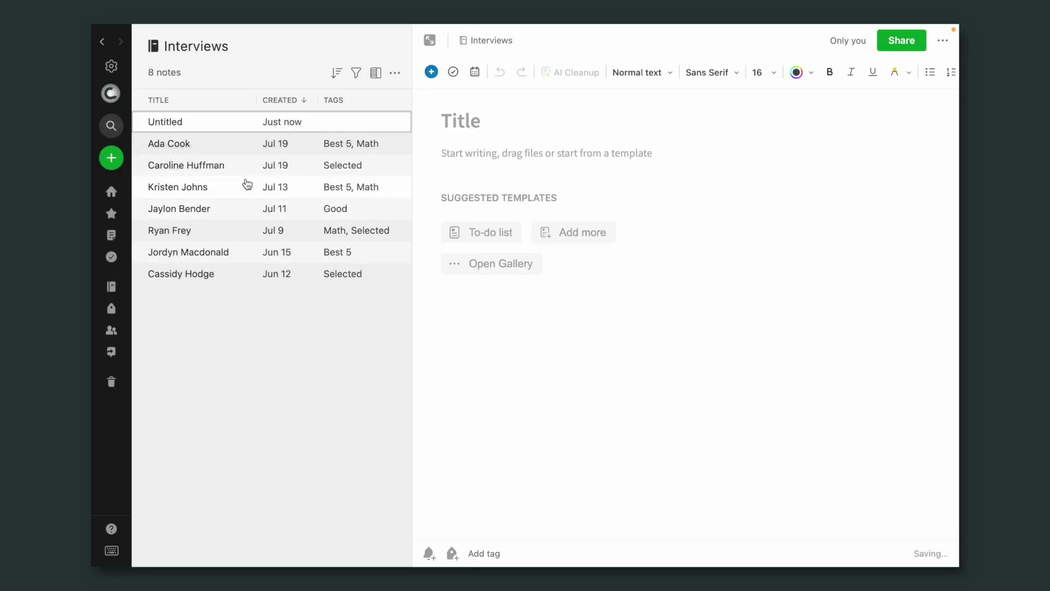
drag(217, 191, 533, 159)
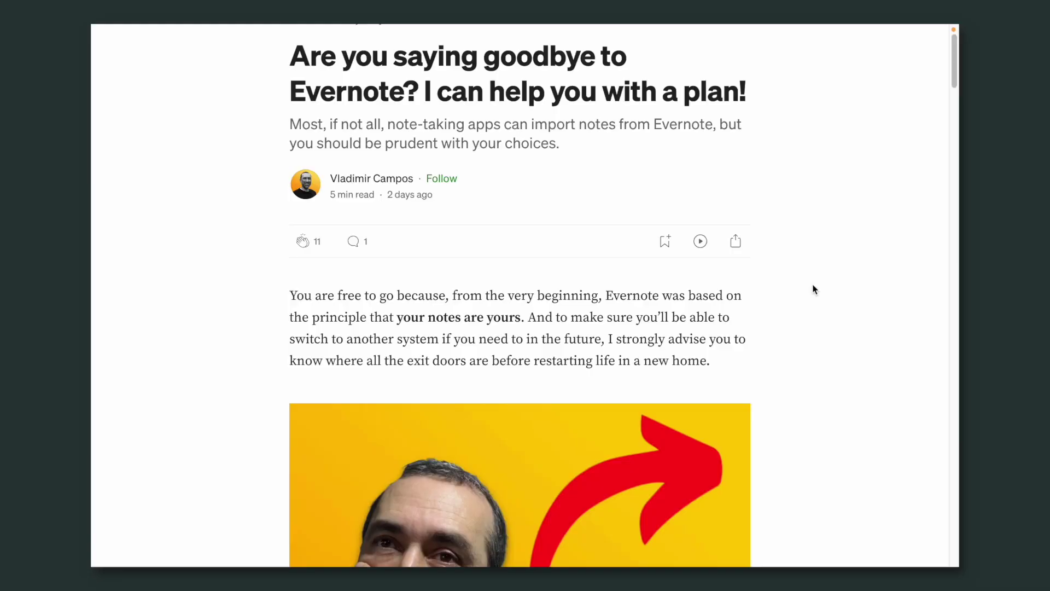
scroll(814, 289, down, 3)
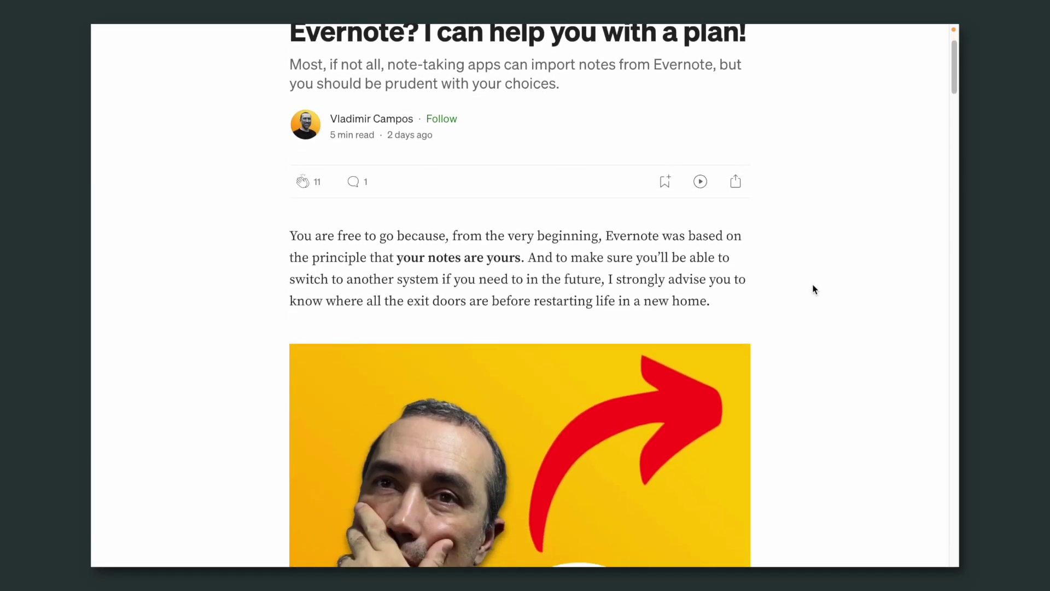
scroll(814, 288, down, 5)
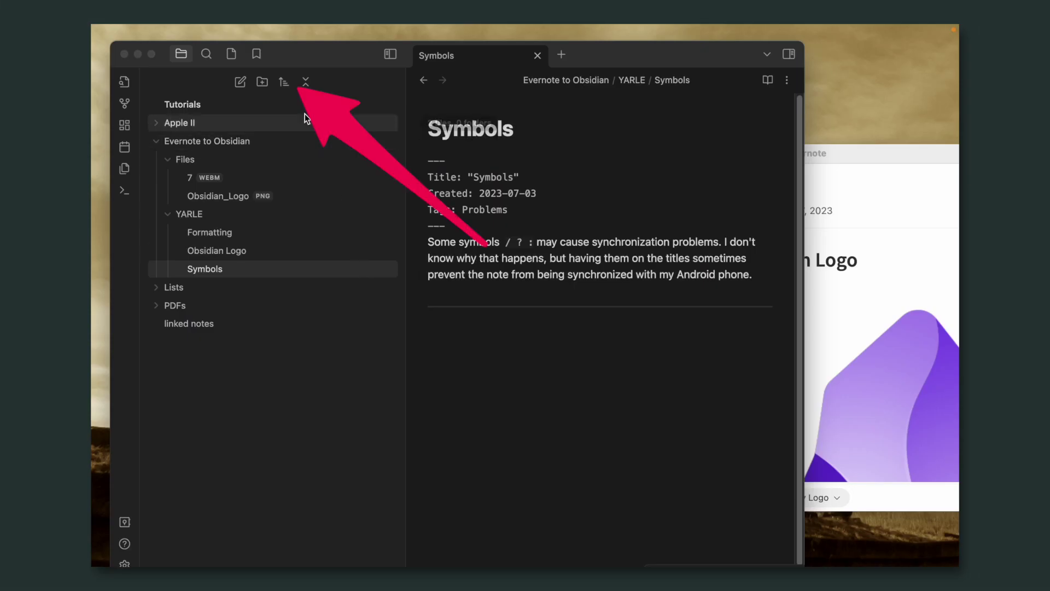
- Sort the Obsidian file explorer by created time, newest first
click(284, 82)
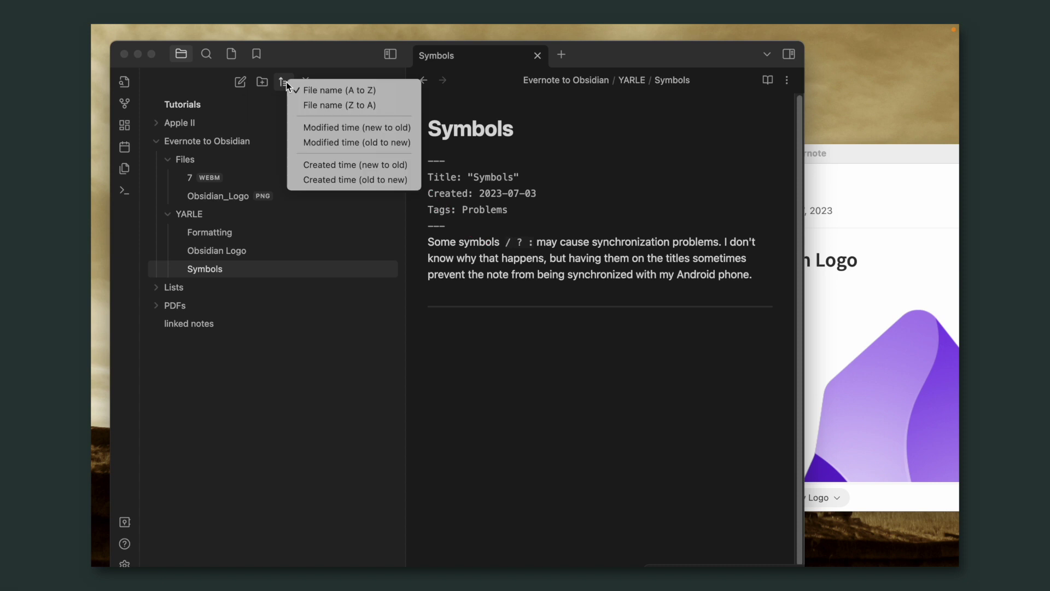
click(365, 166)
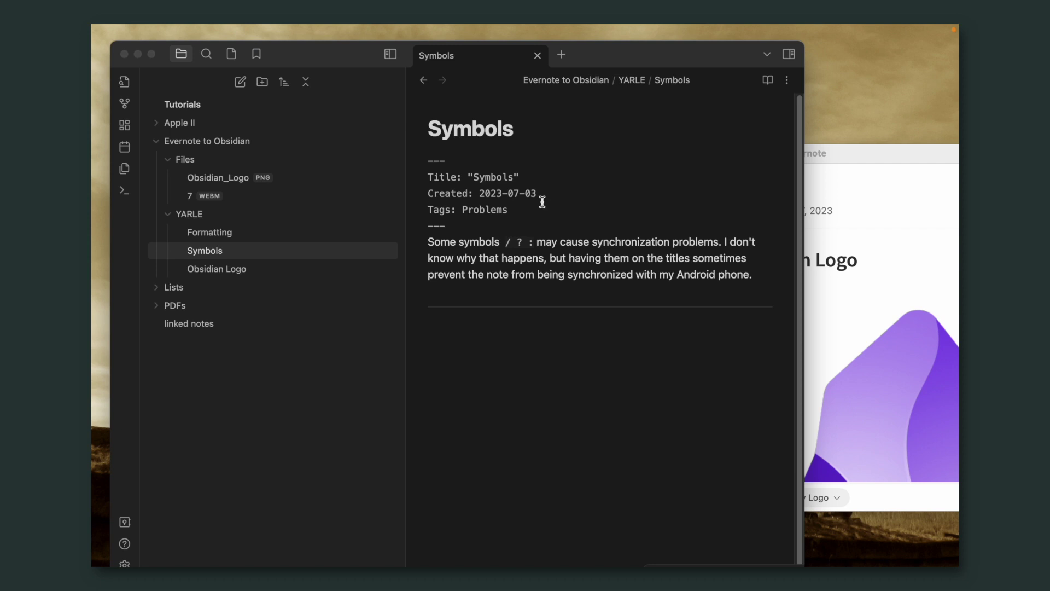